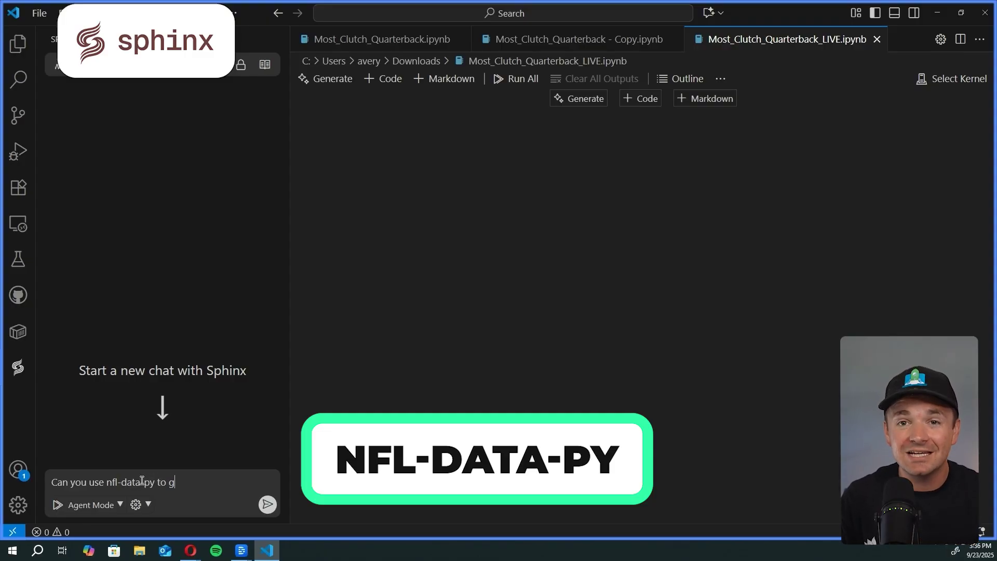
Ask Sphinx to use nfl-data-py to get the last 25 years of play by play data, bringing in all columns.
type("2")
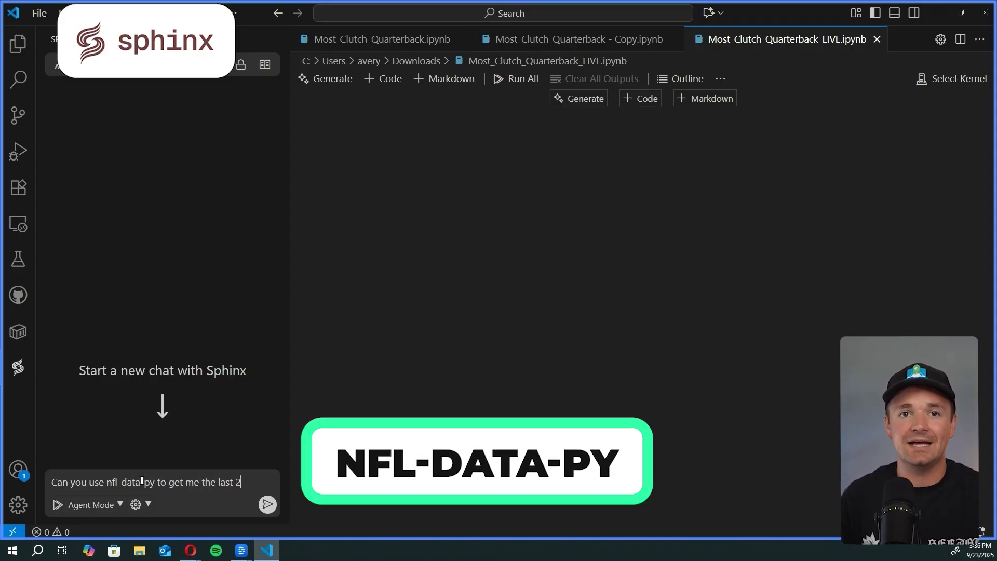
type("5 years wroth of play by play data")
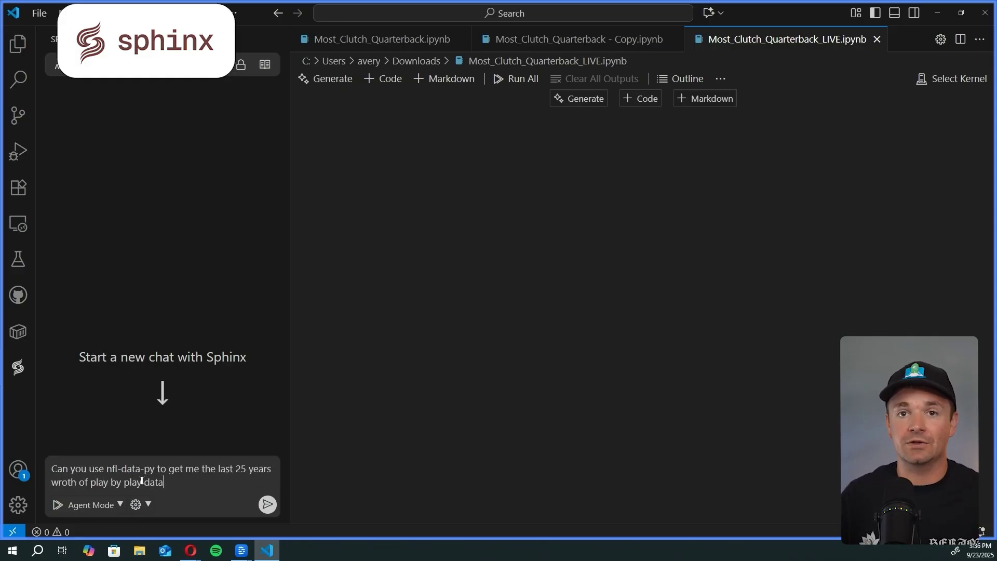
type("? ")
type("Please")
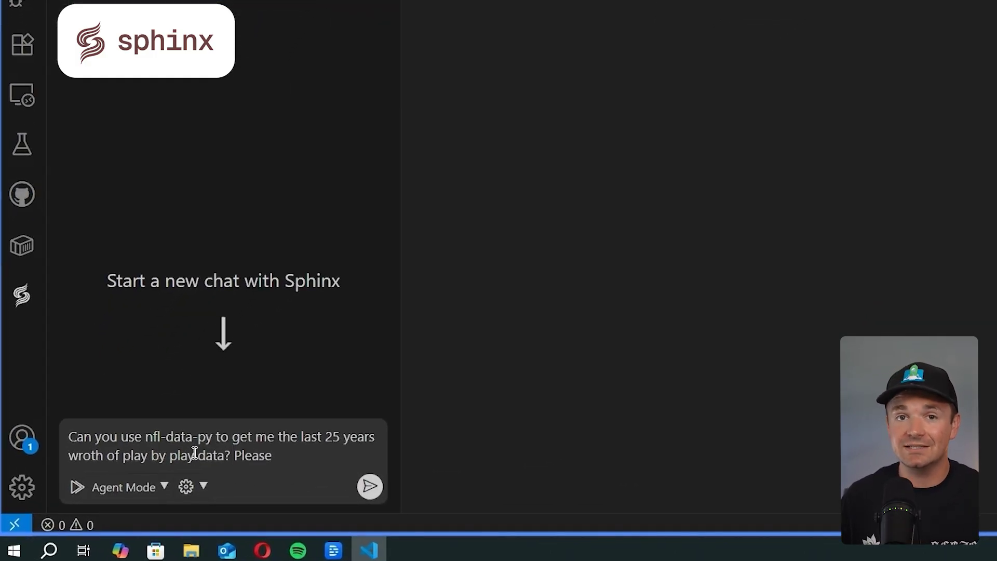
type(" bring in all columns.")
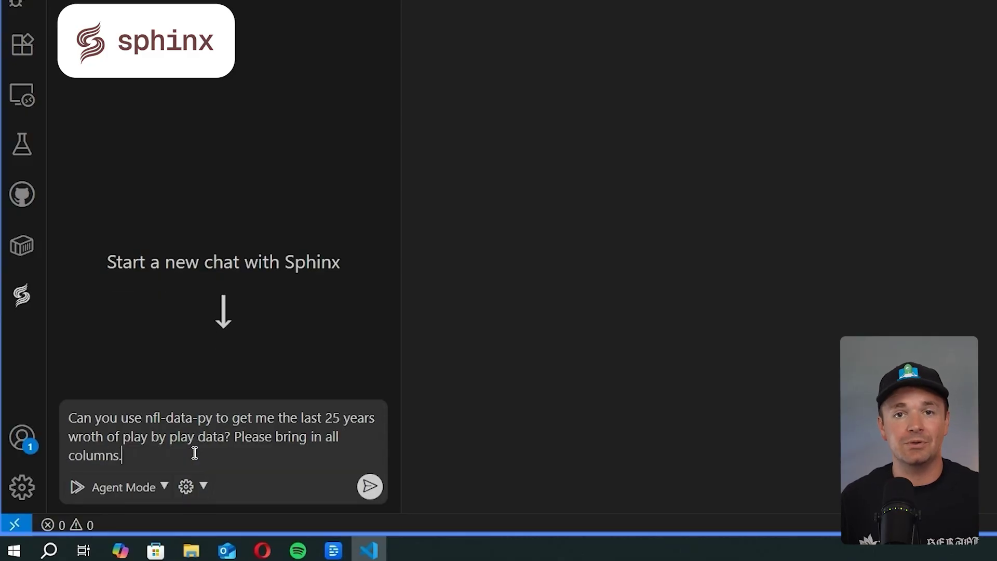
left_click(369, 487)
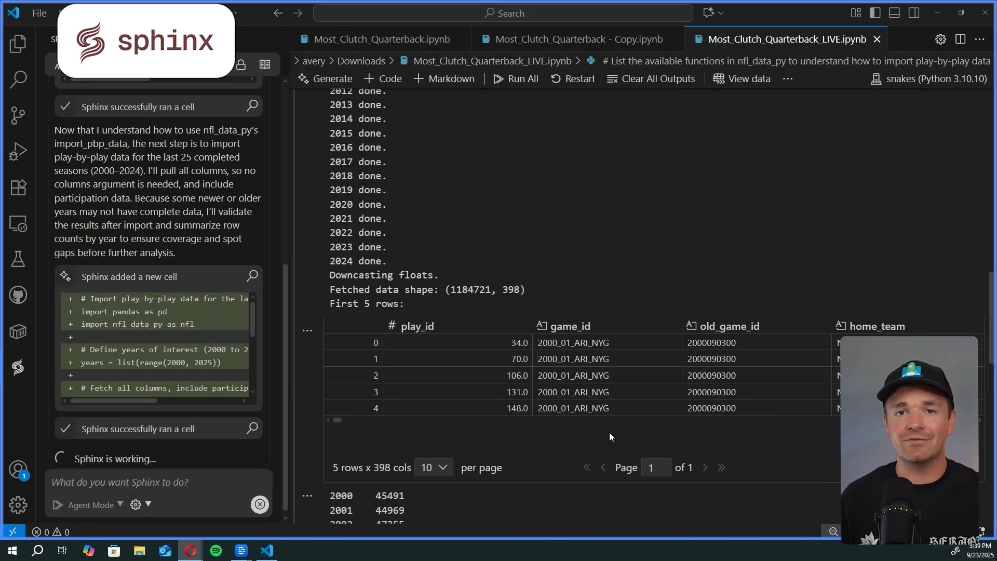
Examine the fetched play-by-play output, including the row counts per season and the columns in the five-row preview table.
scroll(609, 437, "down", 5)
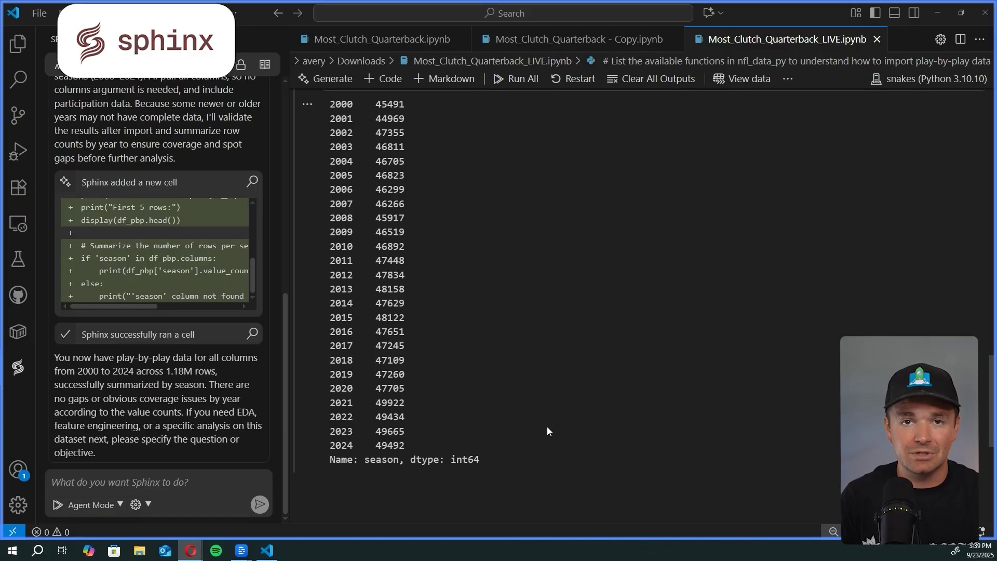
scroll(547, 426, "up", 7)
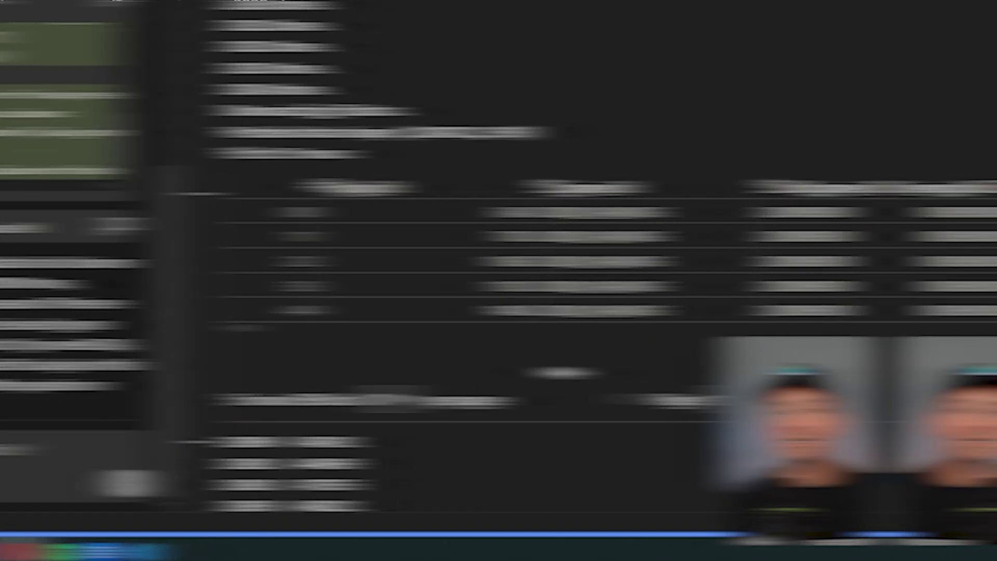
scroll(978, 349, "right", 5)
scroll(978, 352, "right", 10)
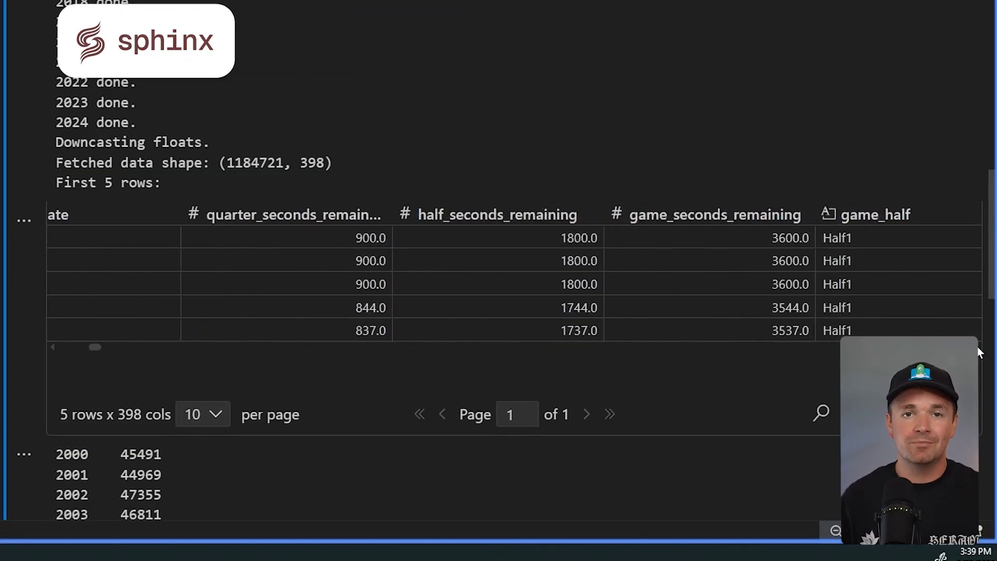
scroll(978, 352, "right", 3)
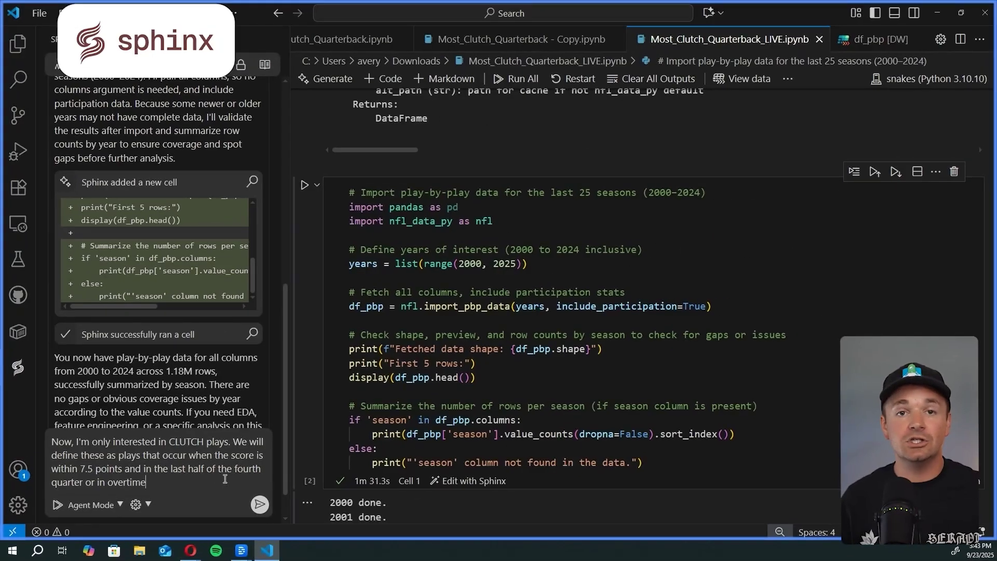
Ask Sphinx for a dataframe of CLUTCH plays: score within 7.5 points, in the last half of the fourth quarter or in overtime.
type("dataframe w")
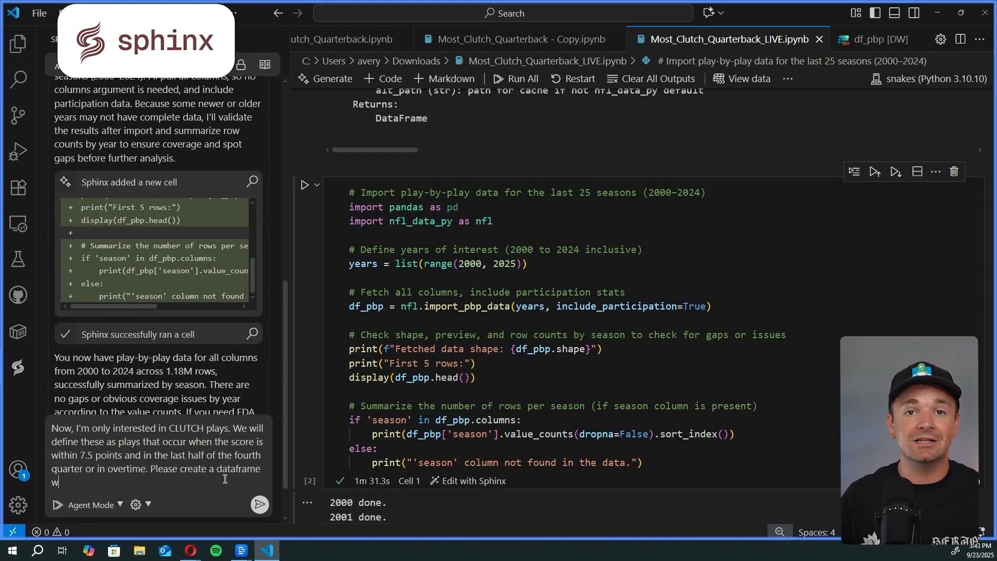
key("Return")
Review Sphinx's clutch-filter cells and explanations, checking the outputs for qtr, quarter_seconds_remaining and score_differential.
scroll(750, 445, "down", 15)
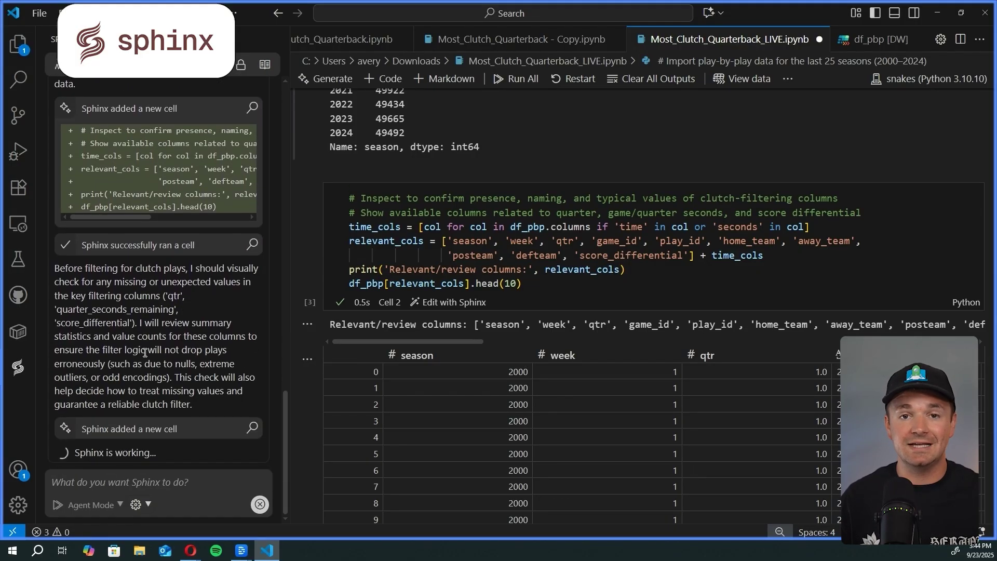
scroll(516, 389, "down", 8)
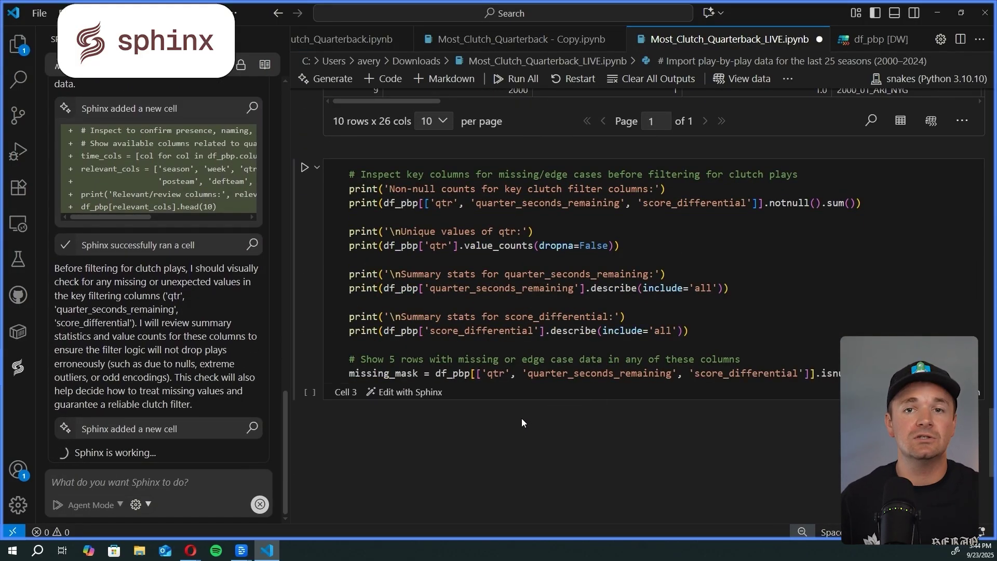
scroll(522, 422, "down", 3)
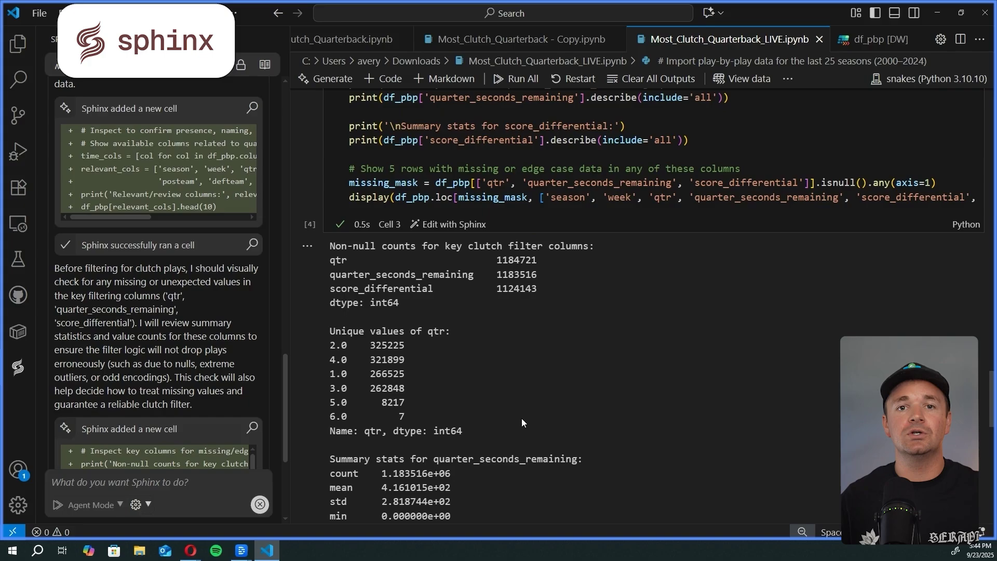
scroll(522, 419, "down", 2)
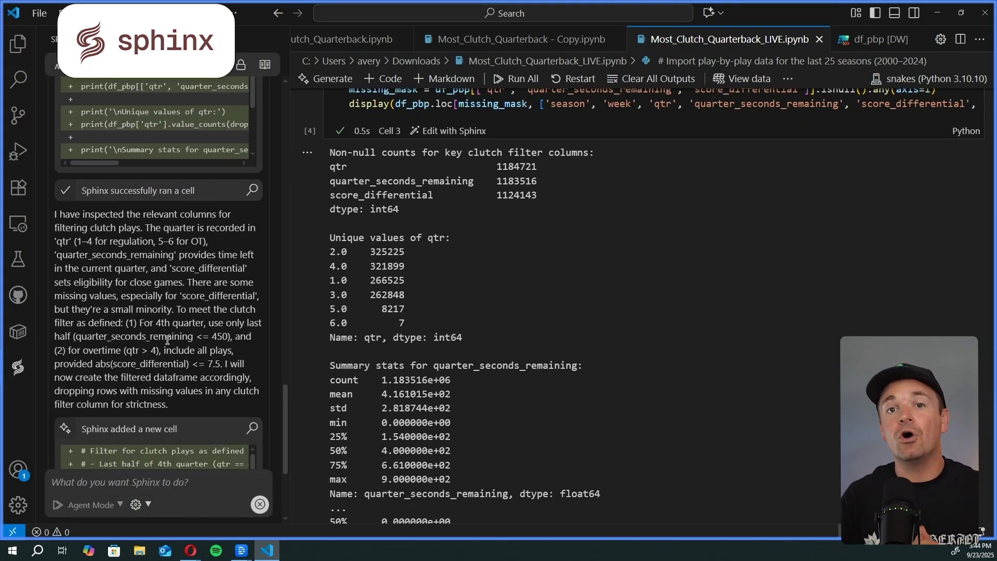
scroll(171, 342, "down", 2)
scroll(179, 339, "down", 5)
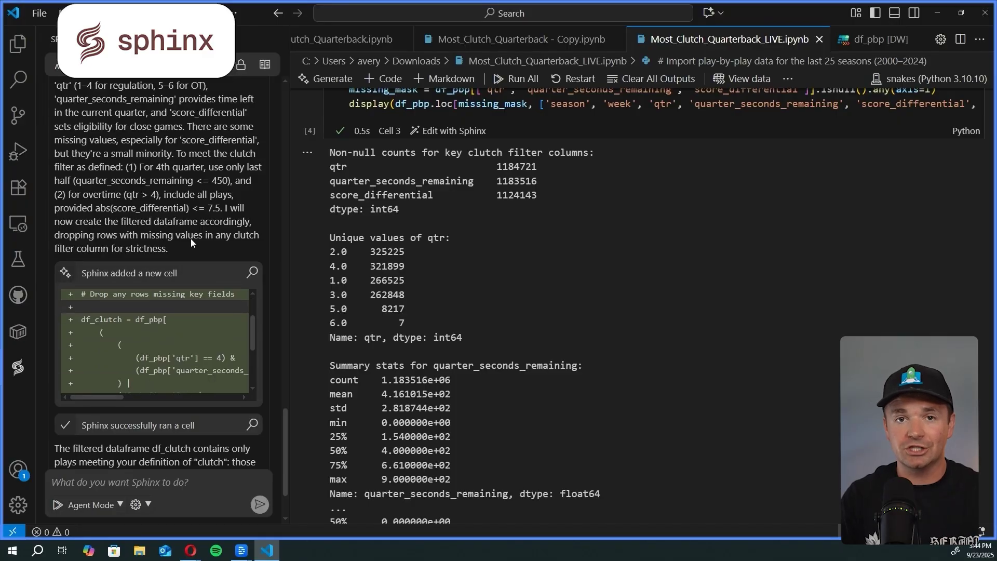
left_click(251, 182)
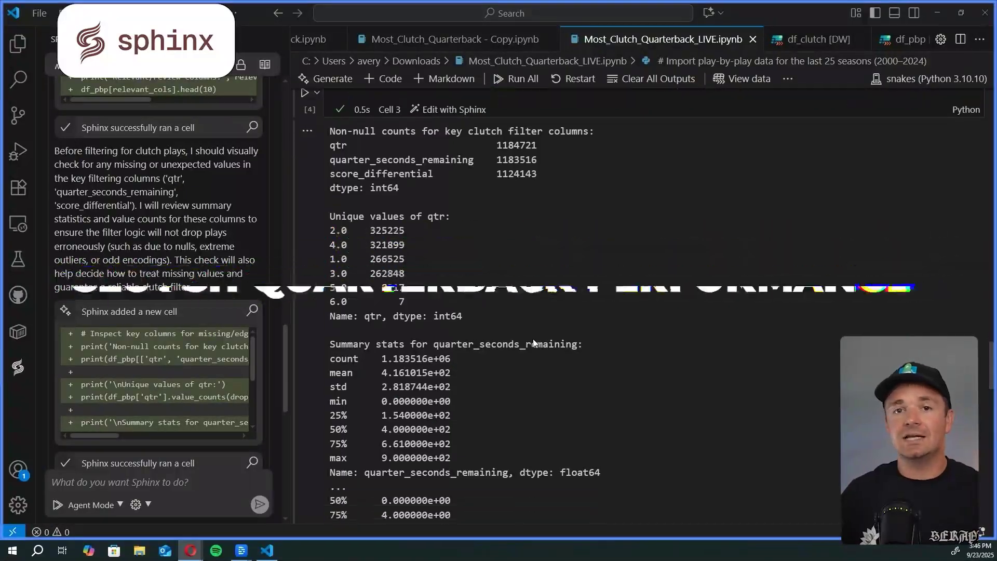
scroll(534, 342, "down", 3)
scroll(534, 343, "down", 3)
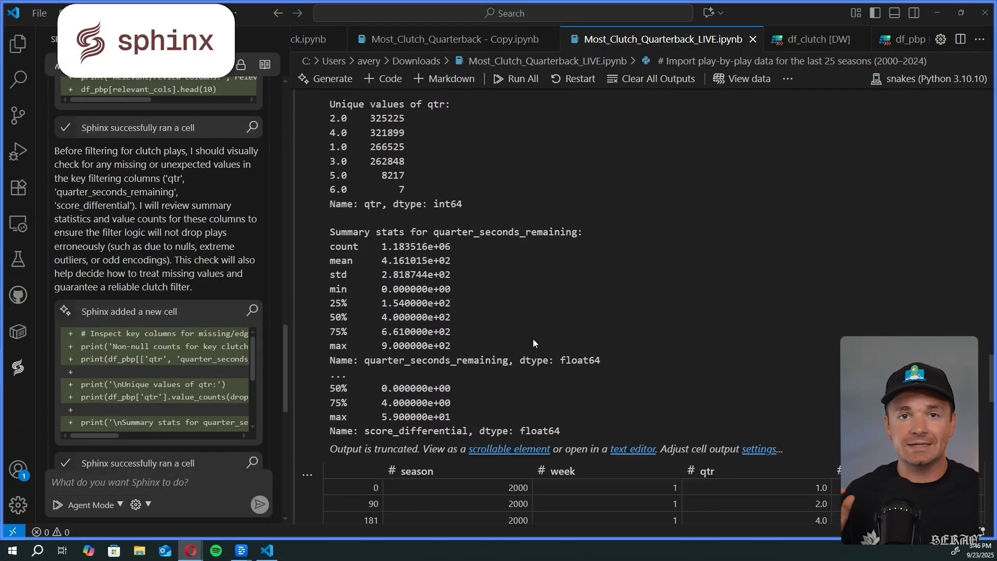
scroll(533, 339, "down", 3)
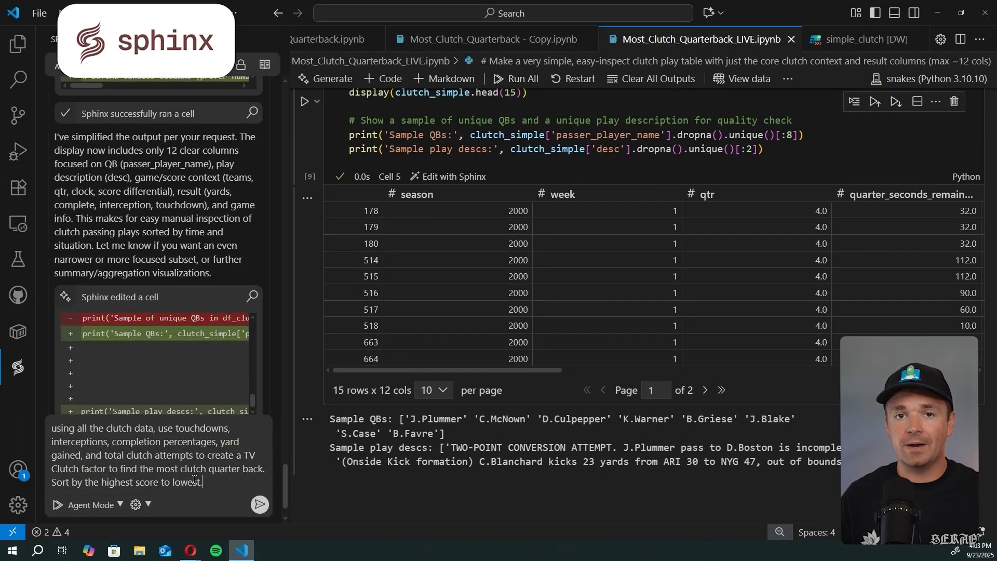
Submit the request for a TV Clutch factor from touchdowns, interceptions, completion percentage, yards gained and clutch attempts, sorted highest to lowest.
key("Return")
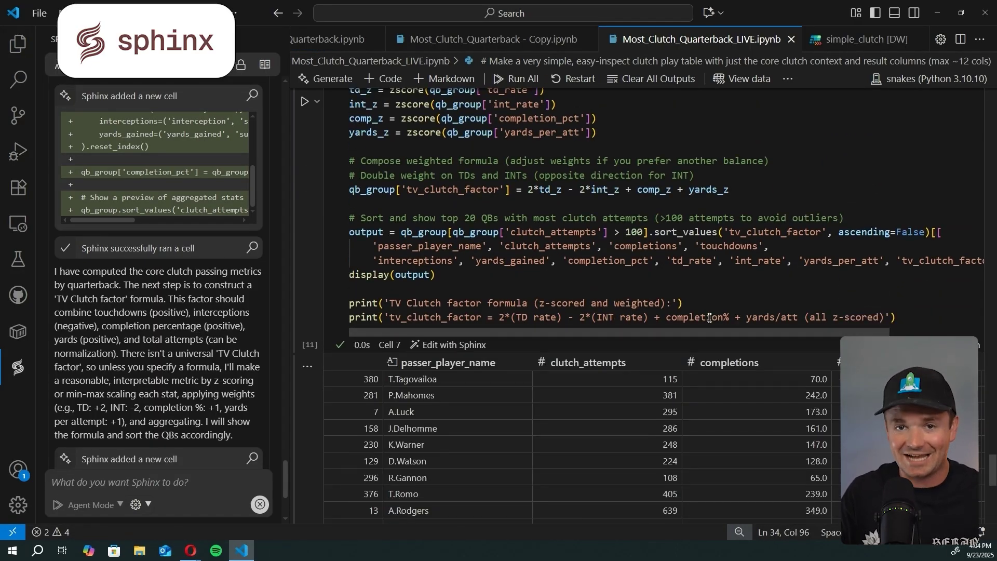
mouse_move(572, 485)
left_mouse_down()
mouse_move(971, 485)
mouse_move(577, 485)
left_mouse_up()
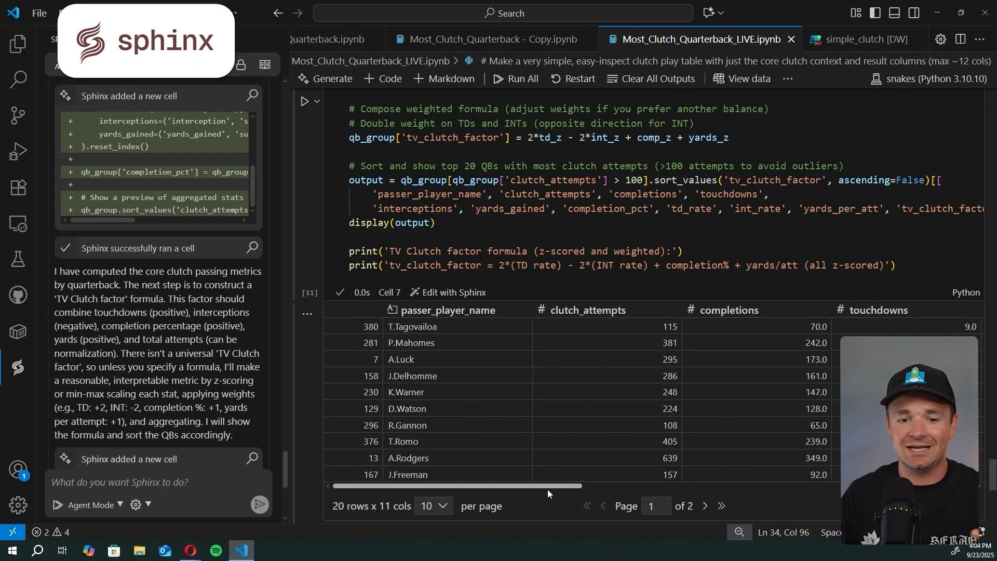
scroll(468, 332, "down", 2)
scroll(488, 404, "up", 1)
Ask Sphinx to edit Cell 7 so the score column is right next to the quarterback's name.
left_click(447, 255)
type("plea")
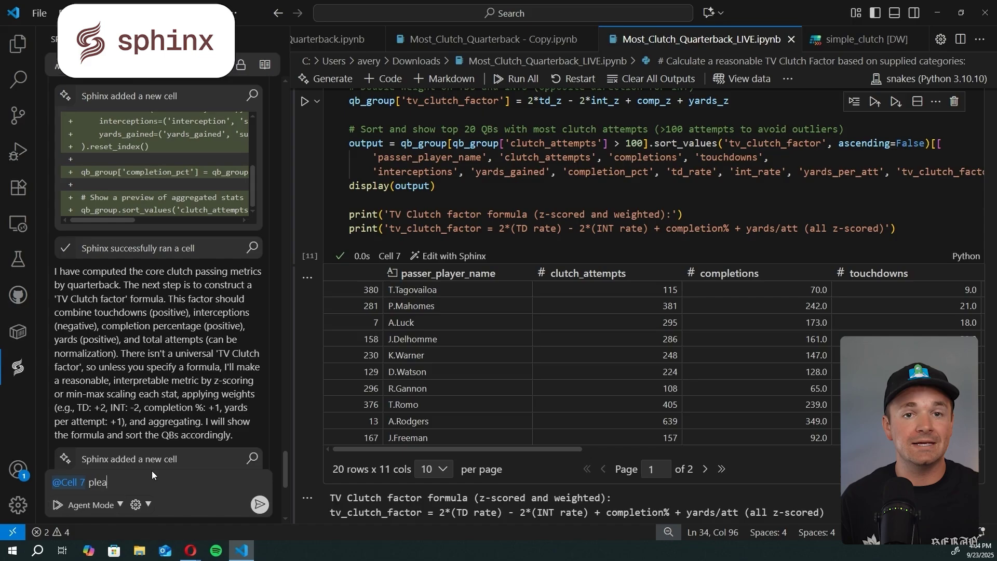
type("se put the score next to their name")
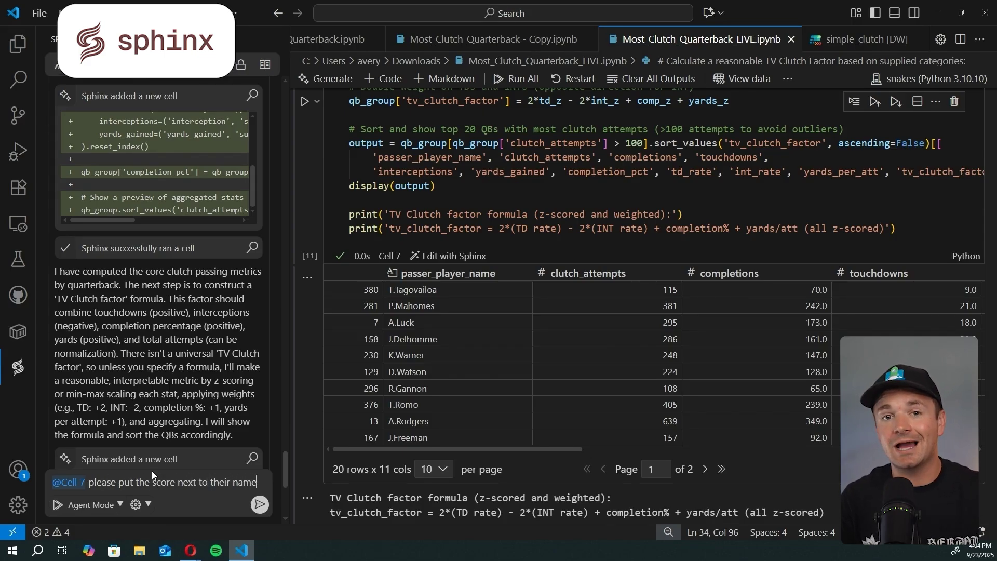
key("ctrl+Left")
key("ctrl+Left")
key("ctrl+Left")
key("ctrl+Left")
key("Left")
type("column right")
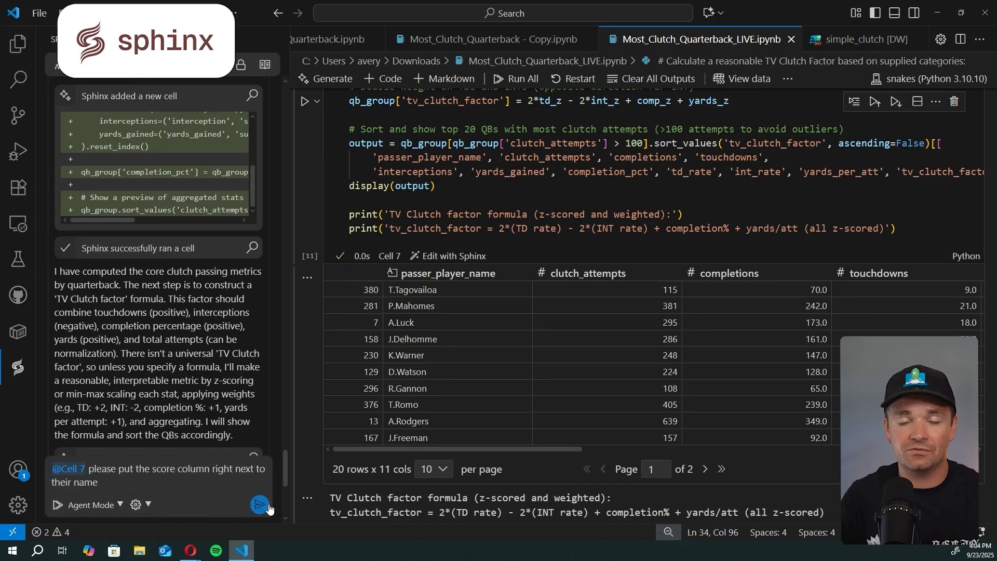
left_click(267, 506)
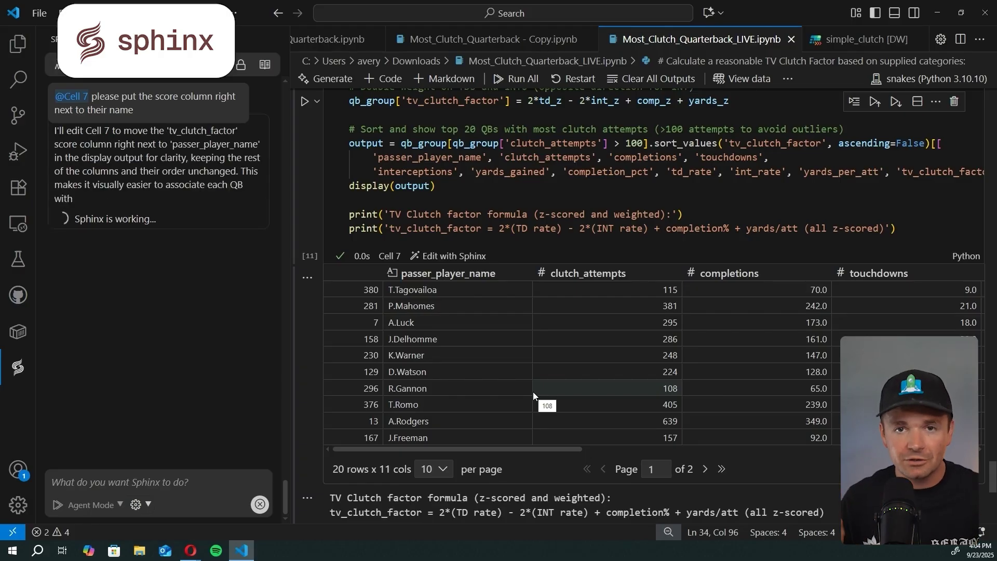
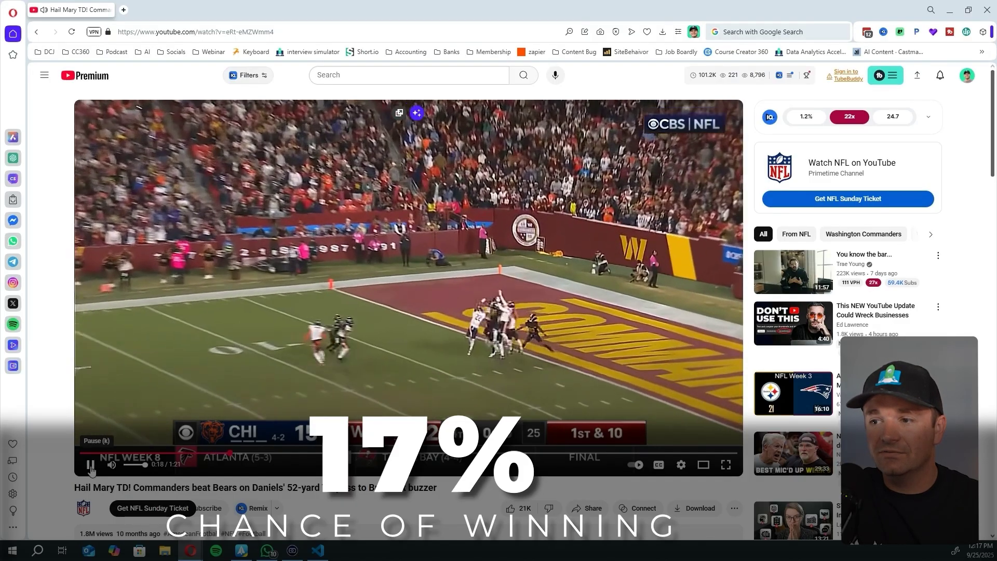
Watch the Commanders' Hail Mary touchdown against the Bears on YouTube, pausing around the game-winning play.
left_click(90, 466)
left_click(90, 465)
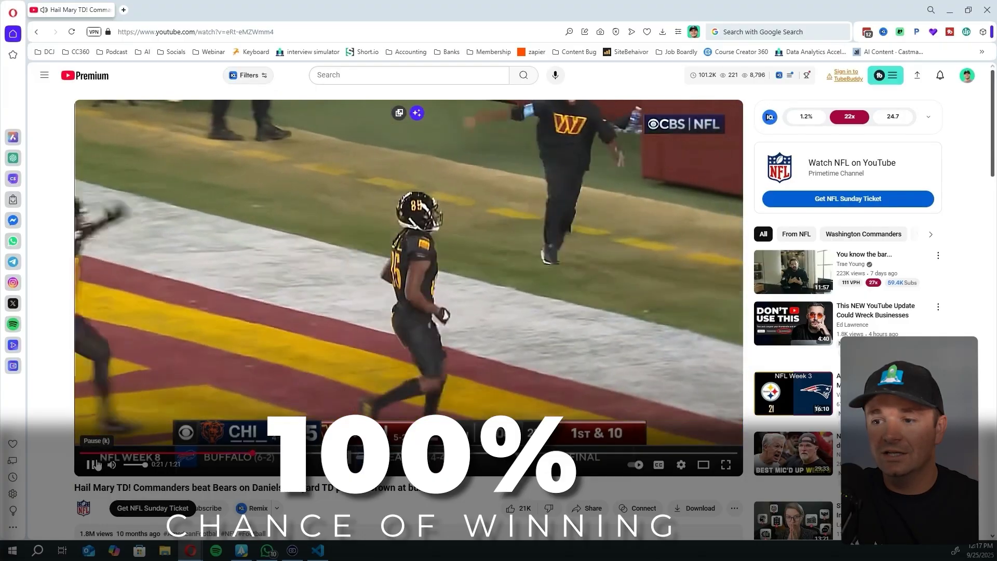
left_click(136, 402)
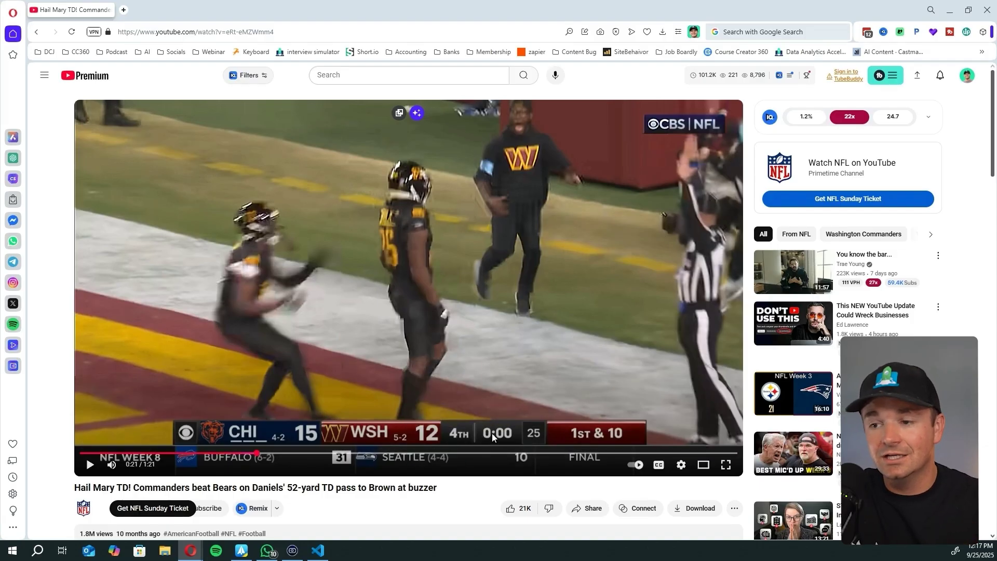
key("Left")
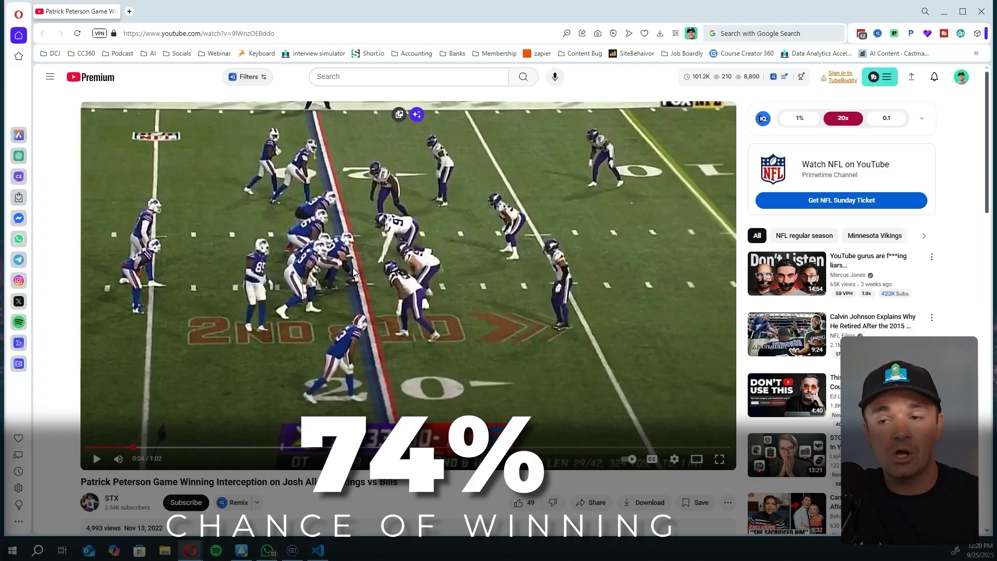
Watch the Vikings vs Bills game-winning interception clip on YouTube from the snap through the interception.
left_click(353, 272)
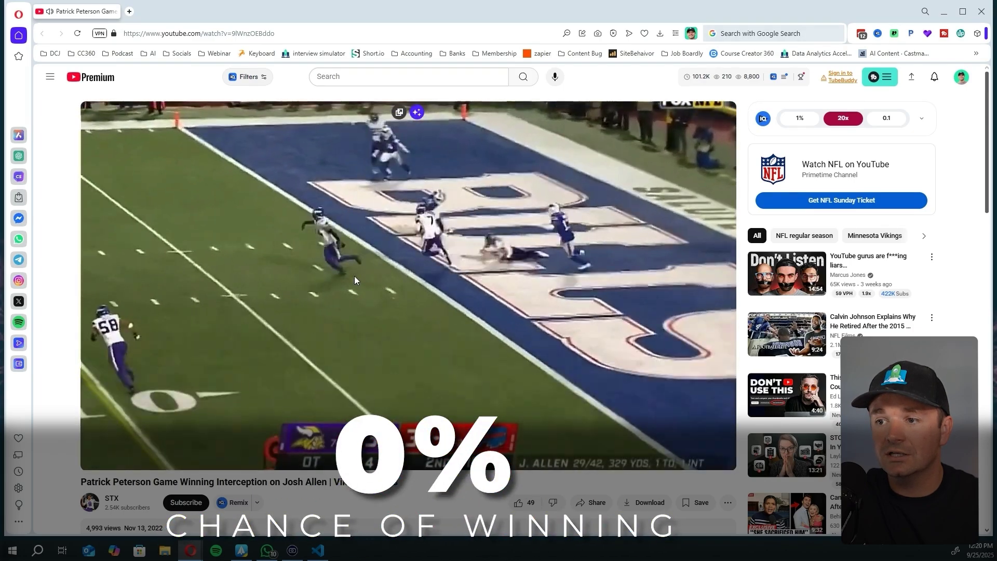
left_click(354, 276)
left_click(354, 276)
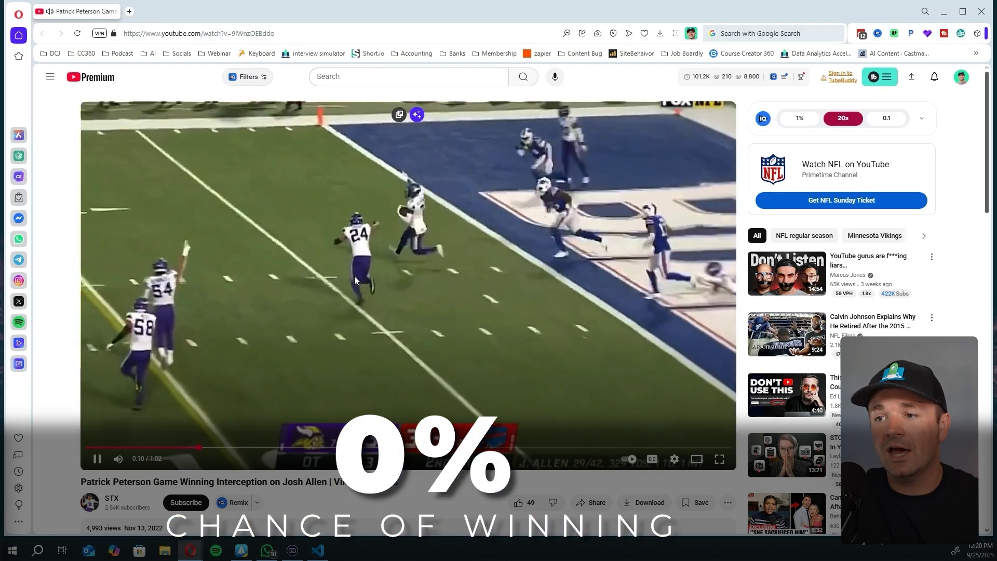
left_click(354, 275)
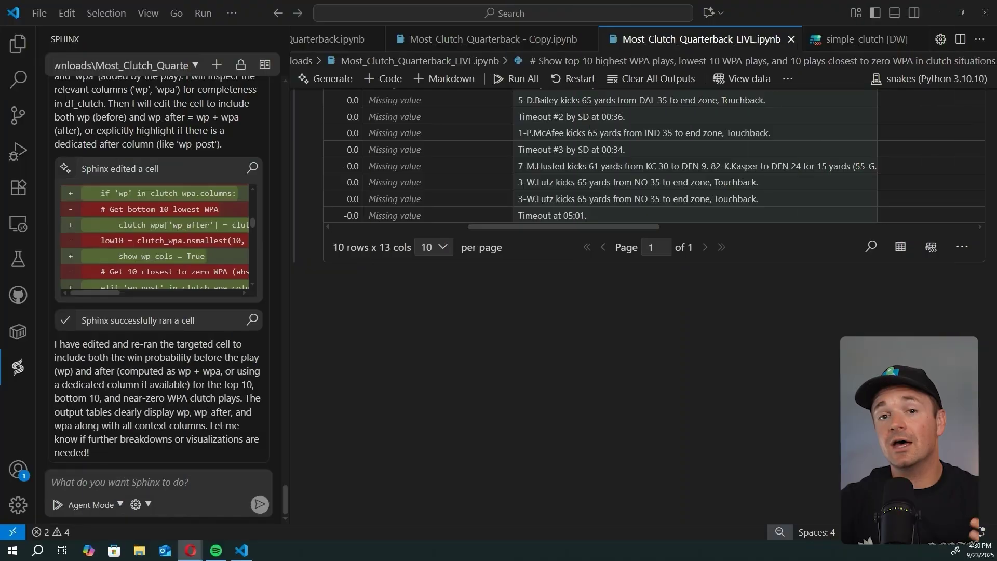
Ask Sphinx in VS Code for the top 10 most clutch quarterbacks based on WPA, reporting total and average WPA, sorted by descending total WPA.
left_click(202, 482)
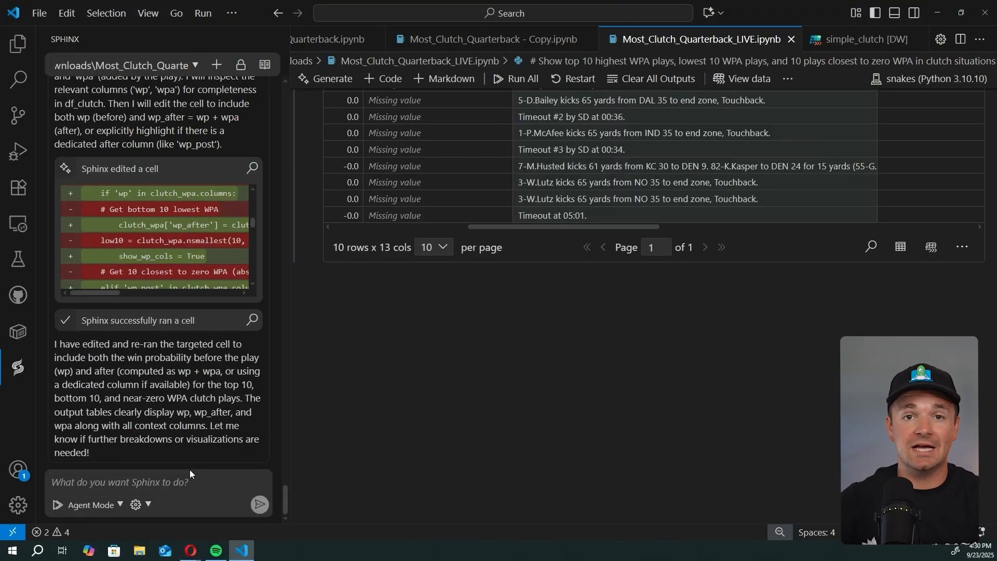
type("find the top 10 most ")
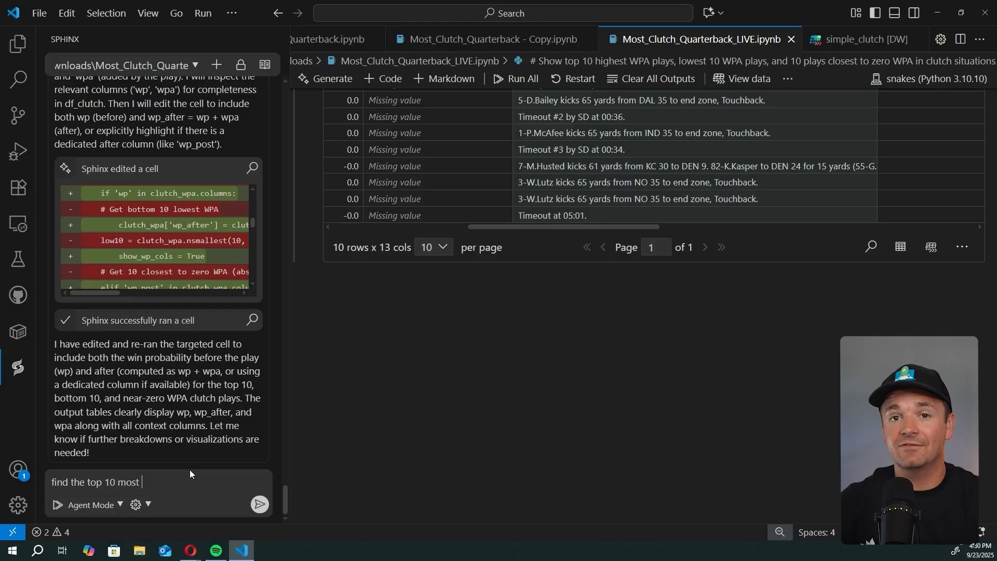
type("clutch quarterbacks ba")
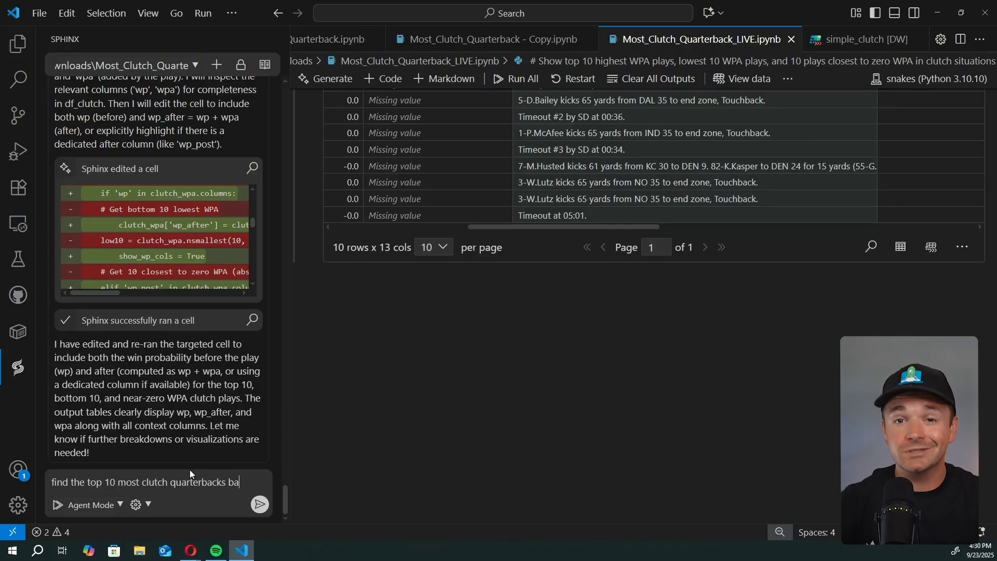
type("sed on WPA. Please")
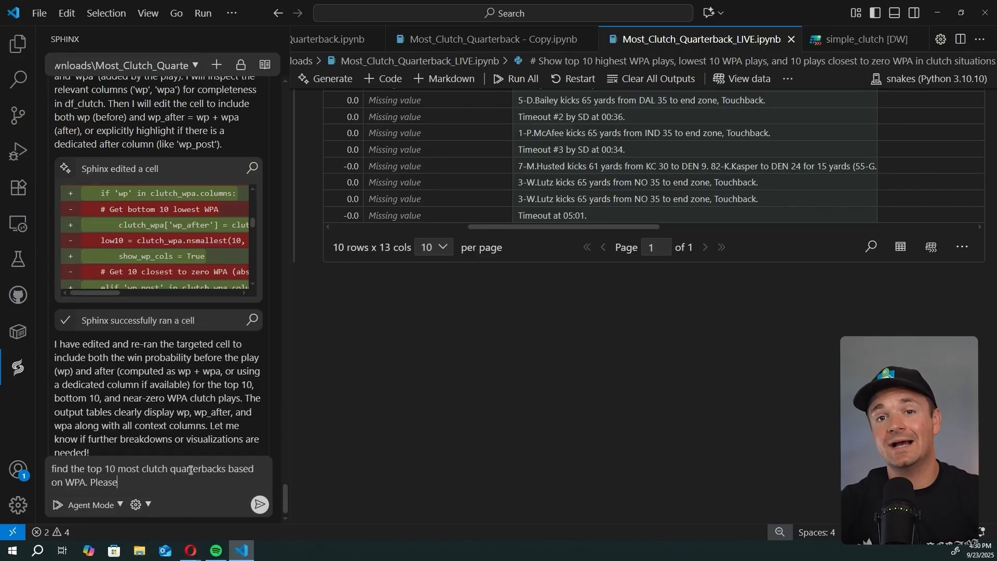
type(" report the total ")
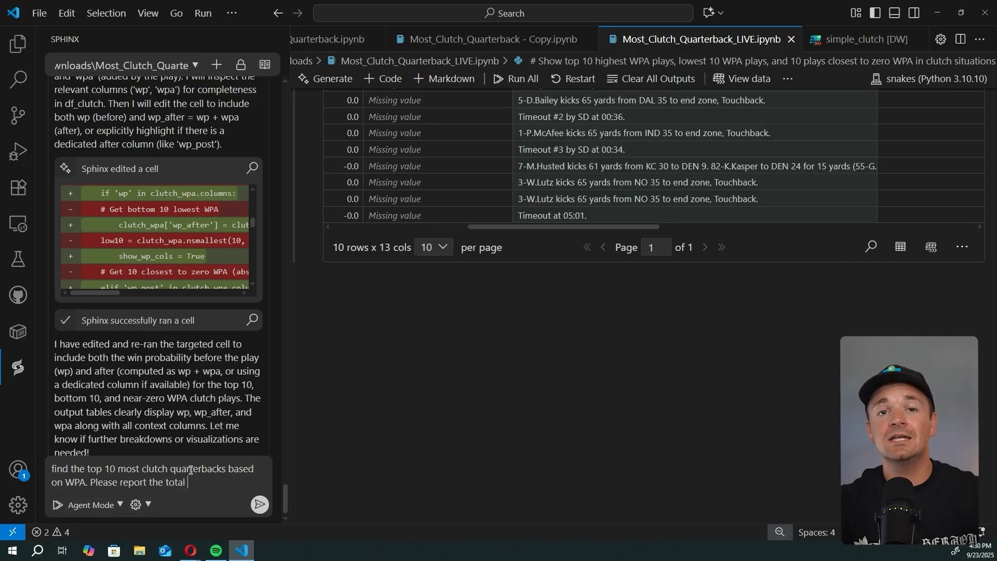
type("WPA and the average ")
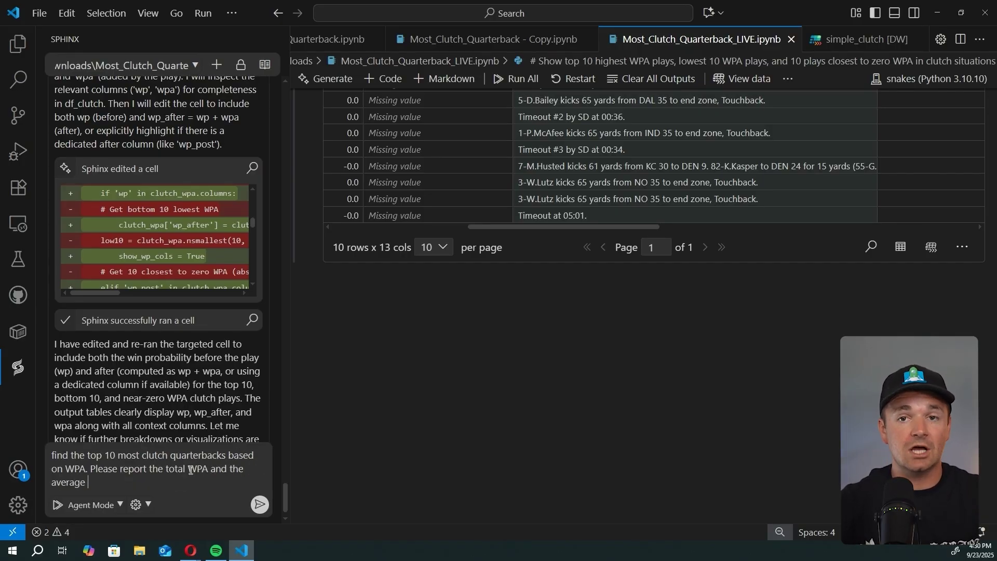
type("WPA. Sort")
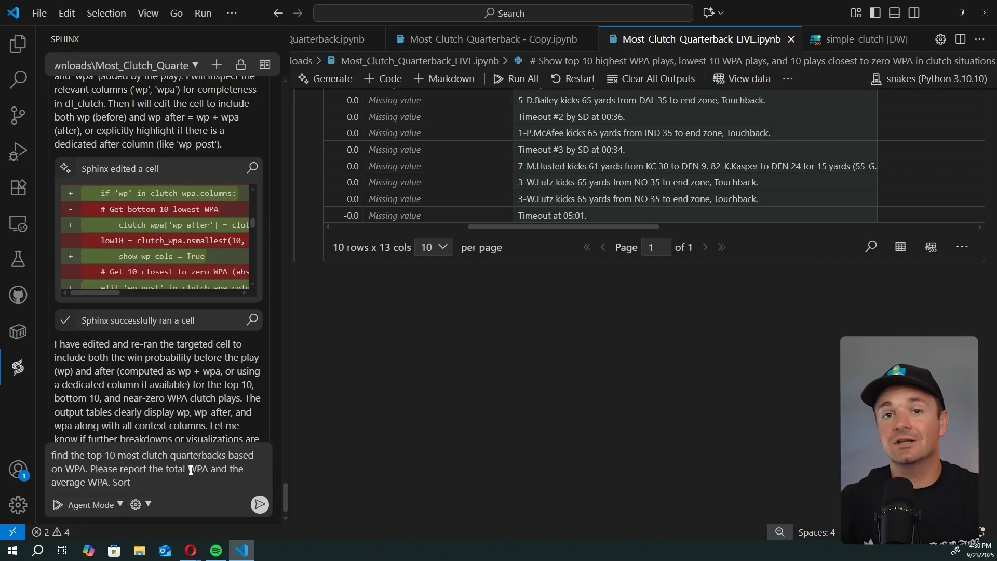
type(" by descending total WPA.")
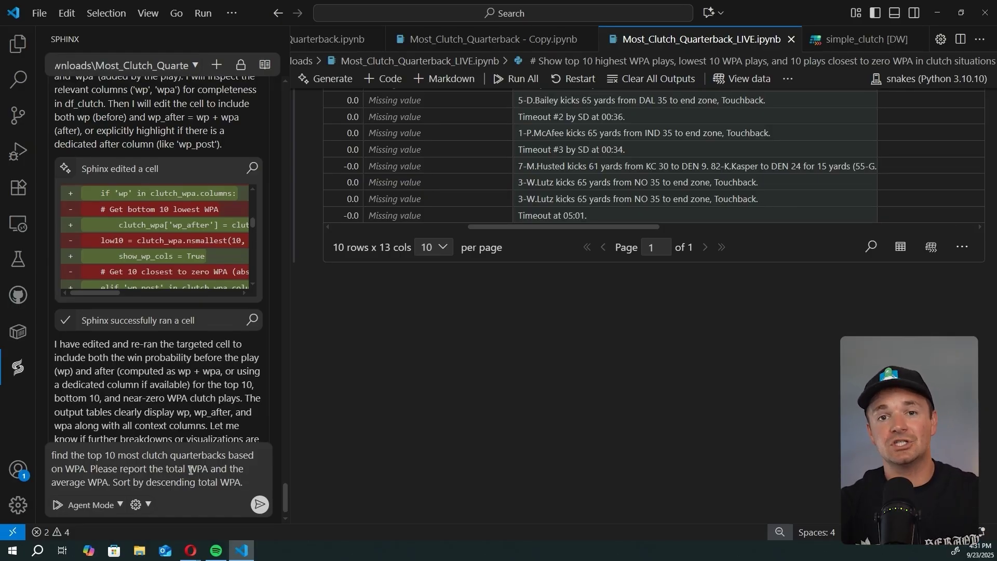
key("Return")
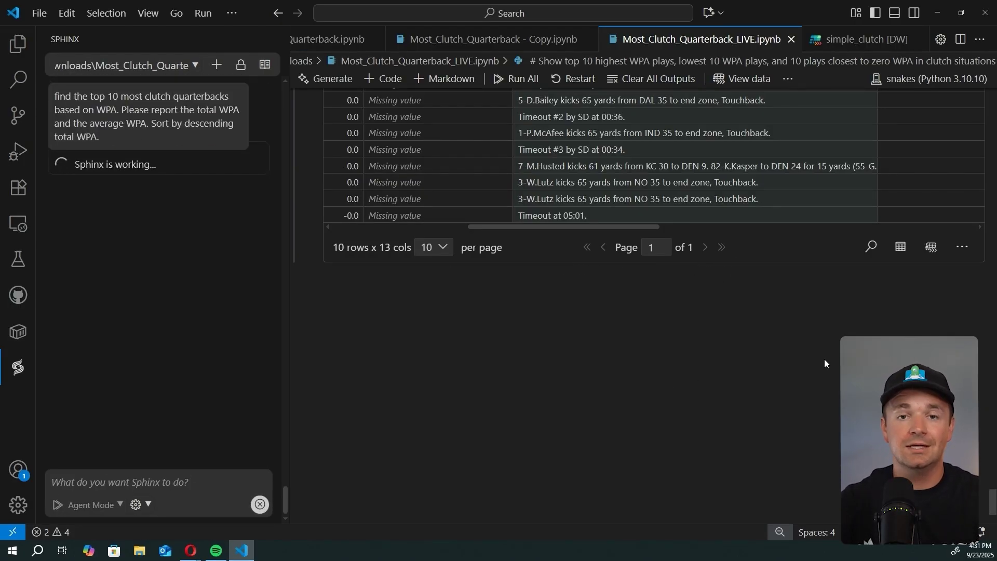